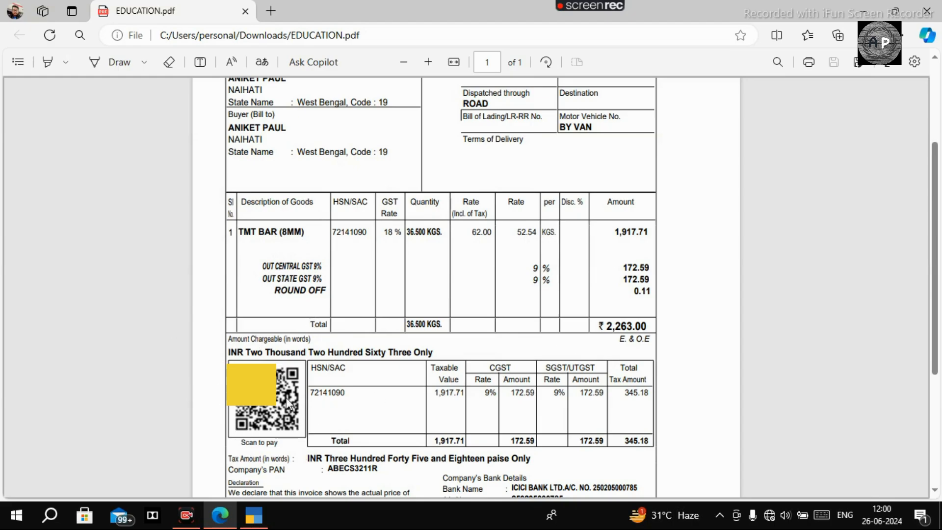
Step: Switch from the invoice PDF in Edge to TallyPrime's Gateway of Tally
left_click(259, 527)
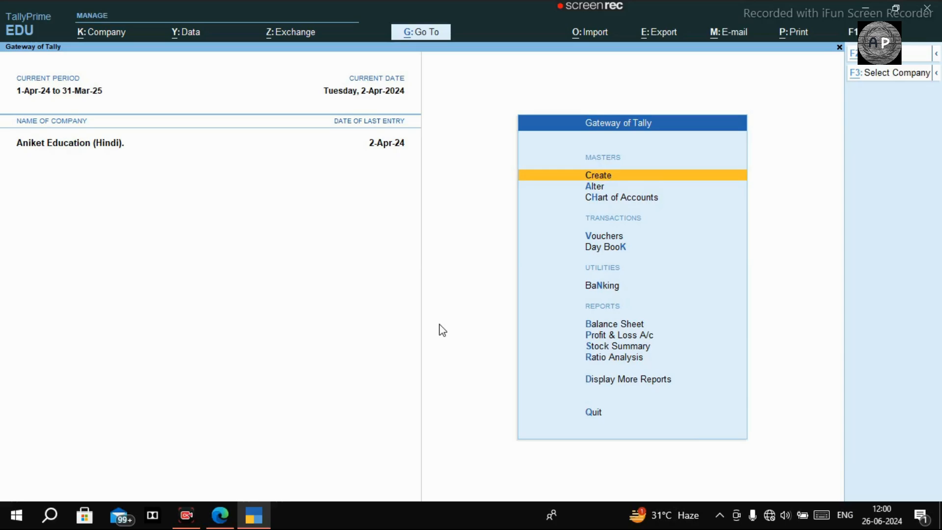
Step: Bring up the Company Features (F11) alteration screen from the Alt+K Company menu
key("alt+k")
key("Down")
key("Down")
key("Down")
key("Down")
key("Down")
key("Down")
key("Down")
key("Down")
key("Down")
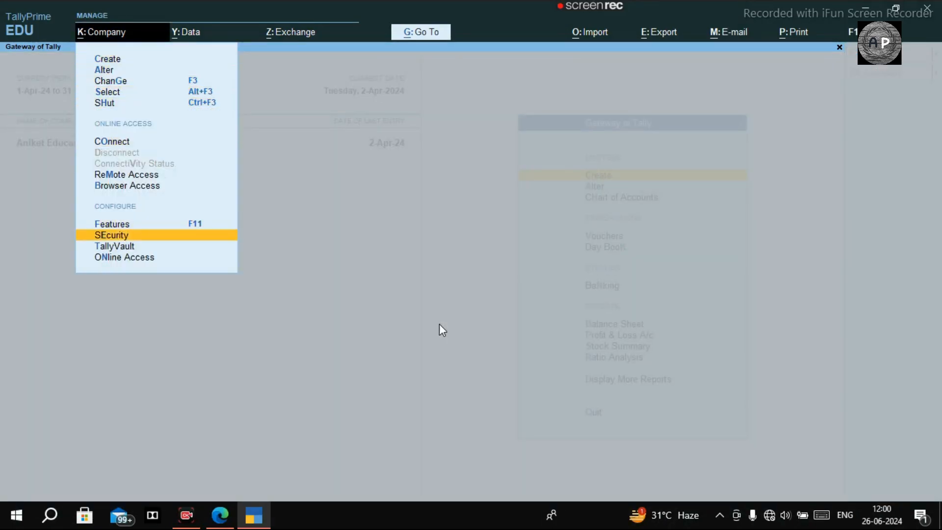
key("Up")
key("Return")
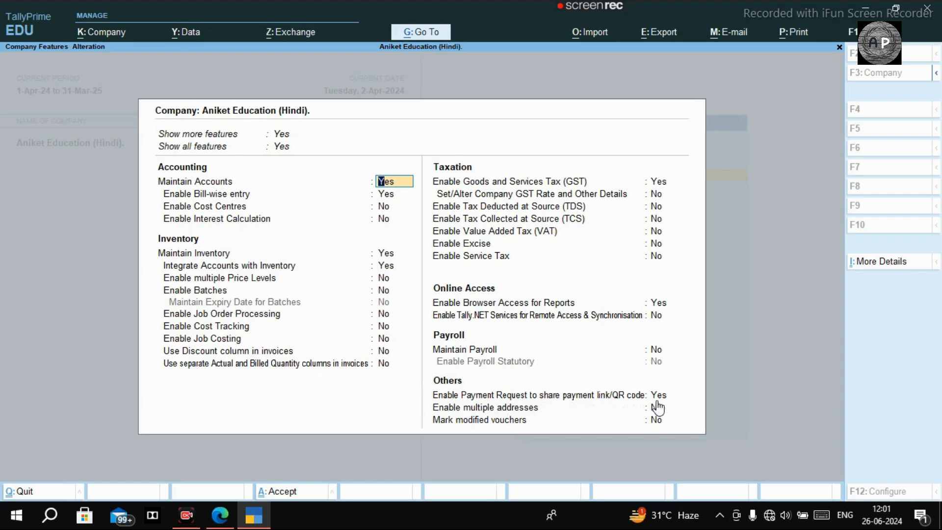
Step: Set 'Enable Payment Request to share payment link/QR code' to Yes, bringing up Merchant Profile Details
left_click(678, 399)
type("y")
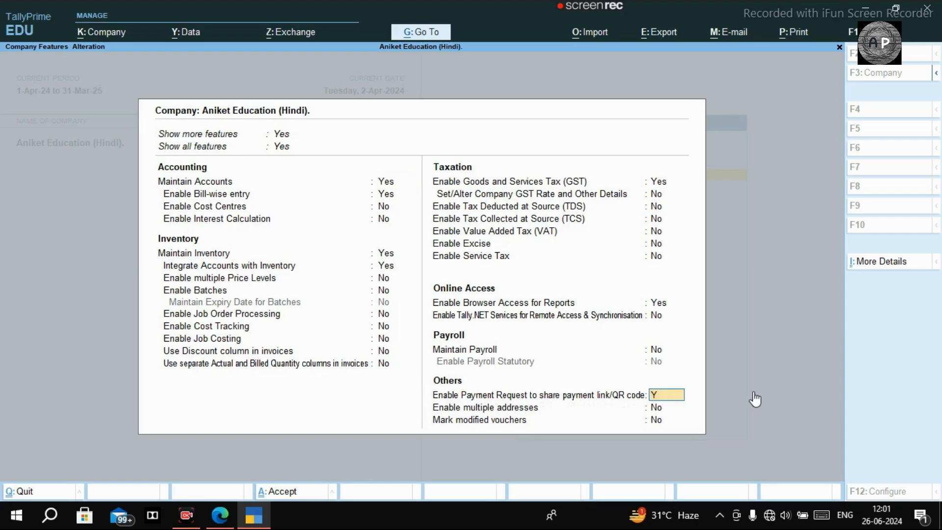
key("Return")
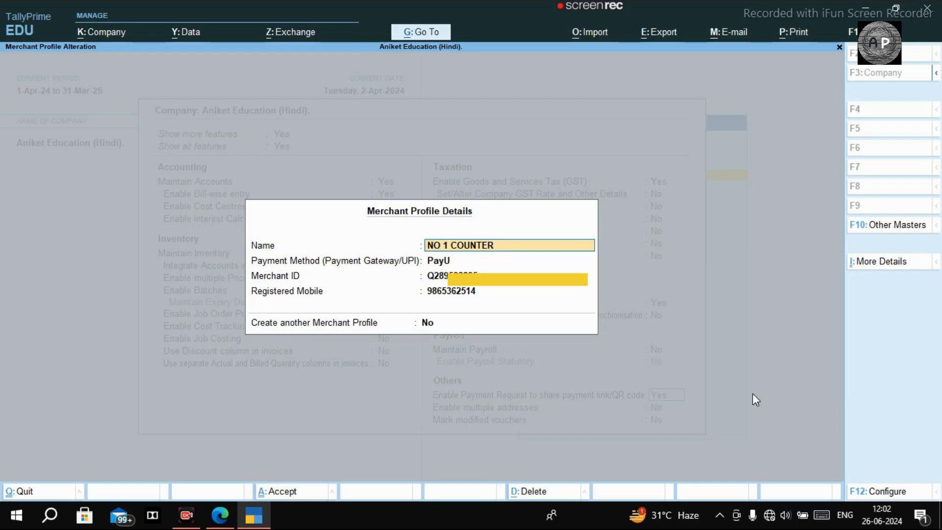
Step: Accept the NO 1 COUNTER merchant profile with PayU, merchant ID and registered mobile
key("Return")
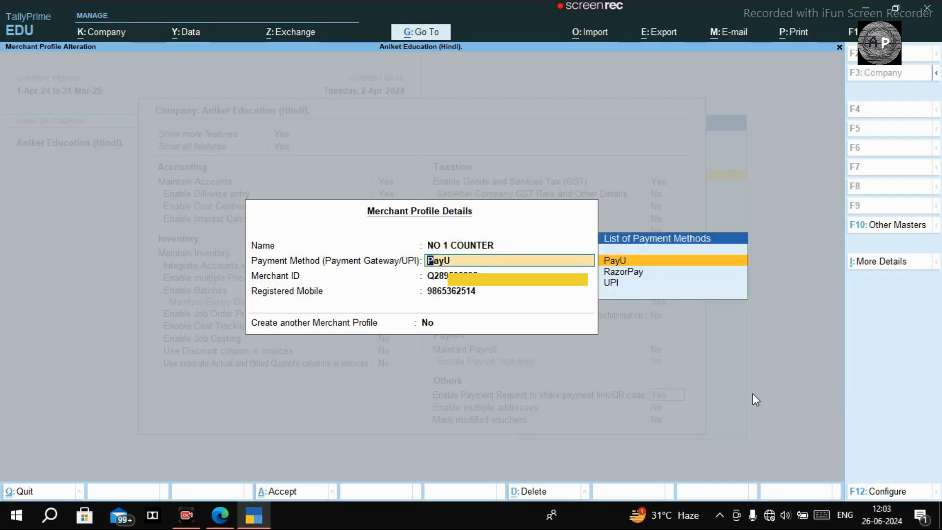
key("Return")
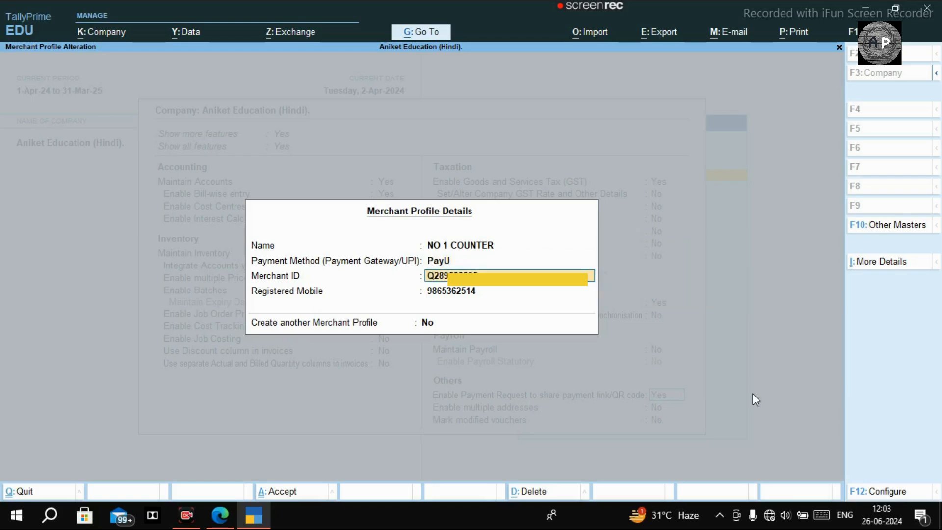
key("Return")
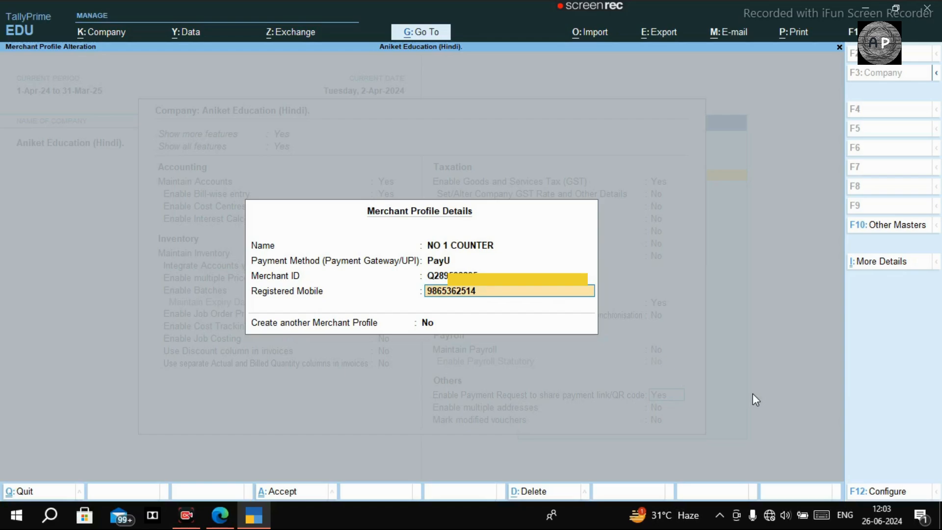
key("Return")
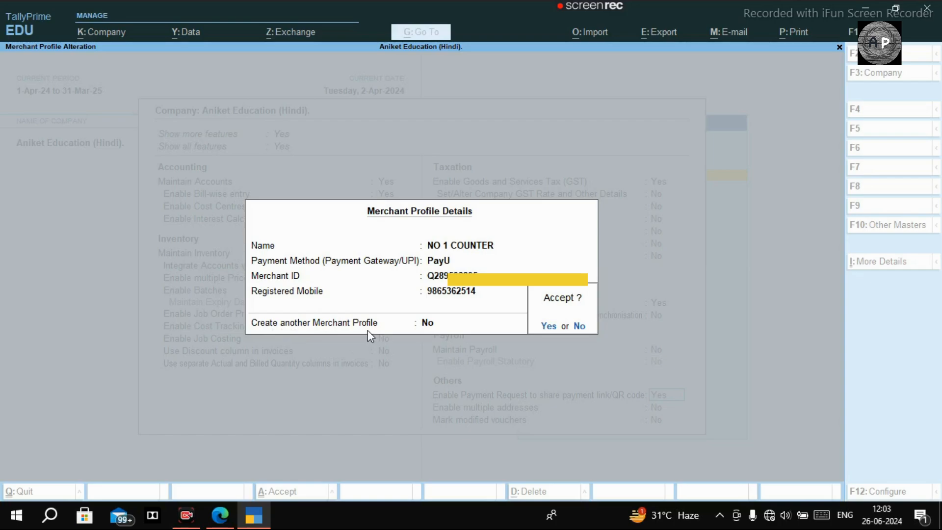
key("Return")
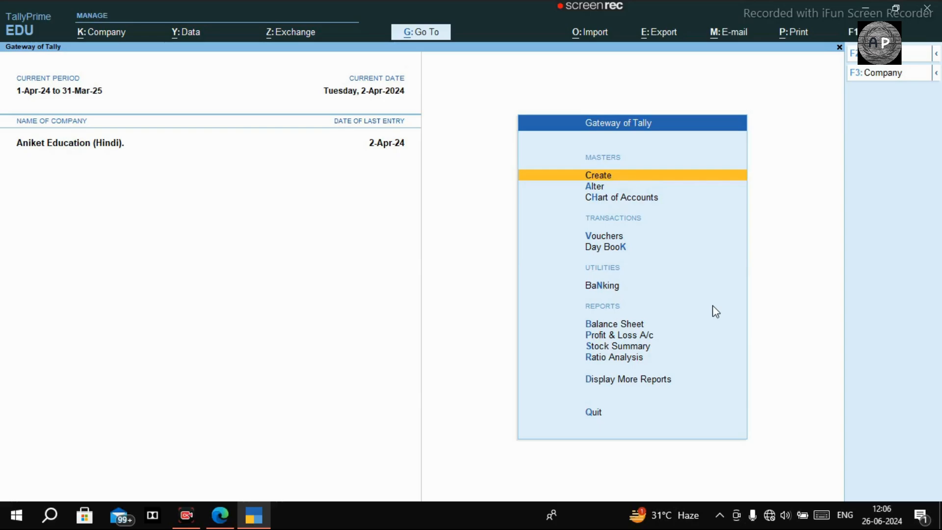
Step: Open the Sales voucher type for alteration under Alter > Voucher Type
key("Down")
key("Return")
key("Down")
key("Down")
key("Down")
key("Return")
key("Down")
key("Down")
key("Down")
key("Down")
key("Down")
key("Down")
key("Down")
key("Down")
key("Down")
key("Down")
key("Down")
key("Down")
key("Down")
key("Down")
key("Down")
key("Down")
key("Down")
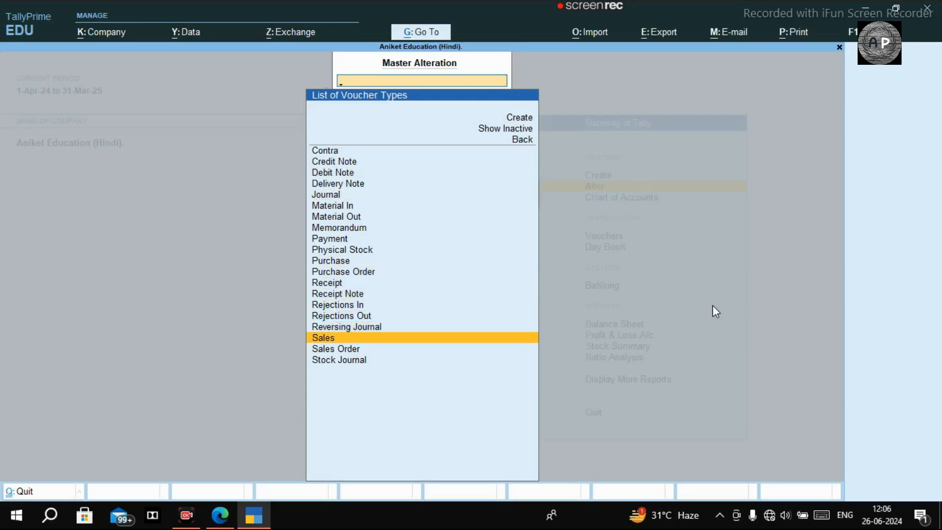
key("Return")
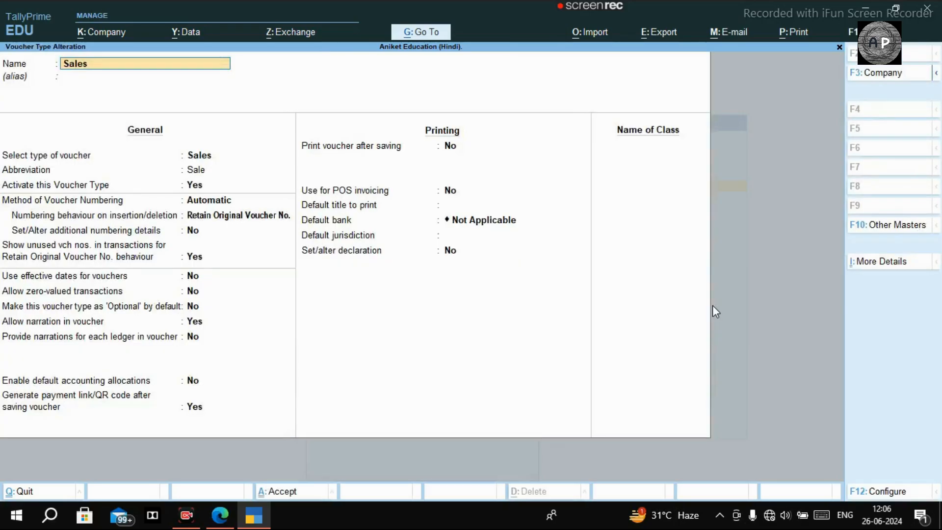
Step: Keep 'Generate payment link/QR code after saving voucher' at Yes and save the Sales voucher type
key("Return")
key("Return")
key("Return")
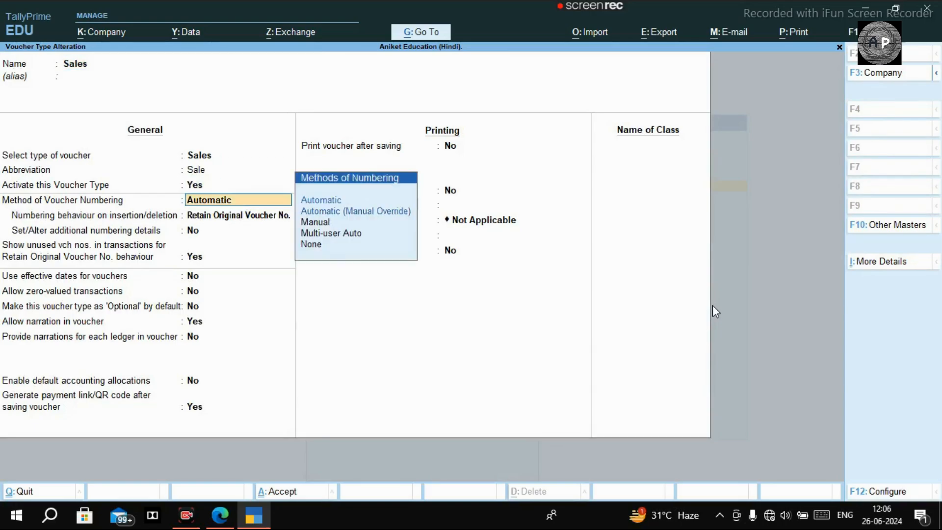
key("Return")
key("Return")
key("Return")
key("Return")
key("Return")
key("Return")
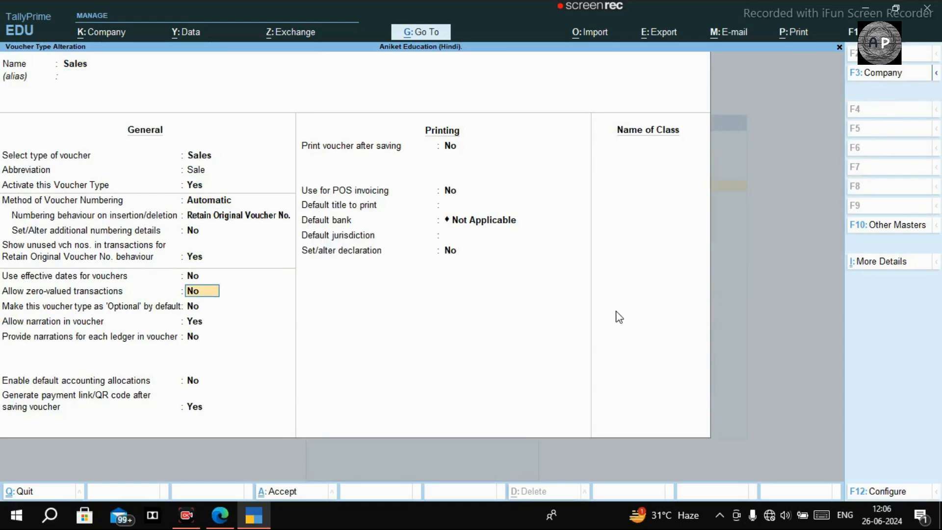
key("Return")
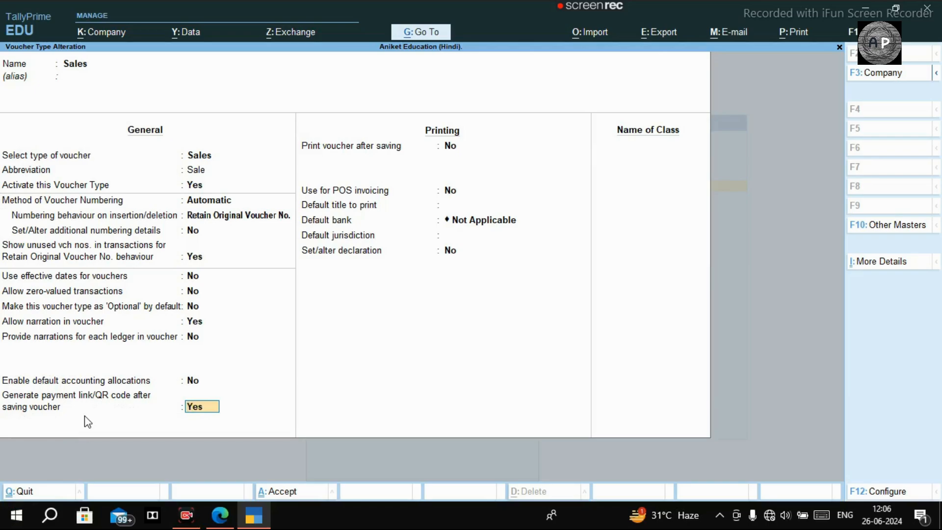
key("Return")
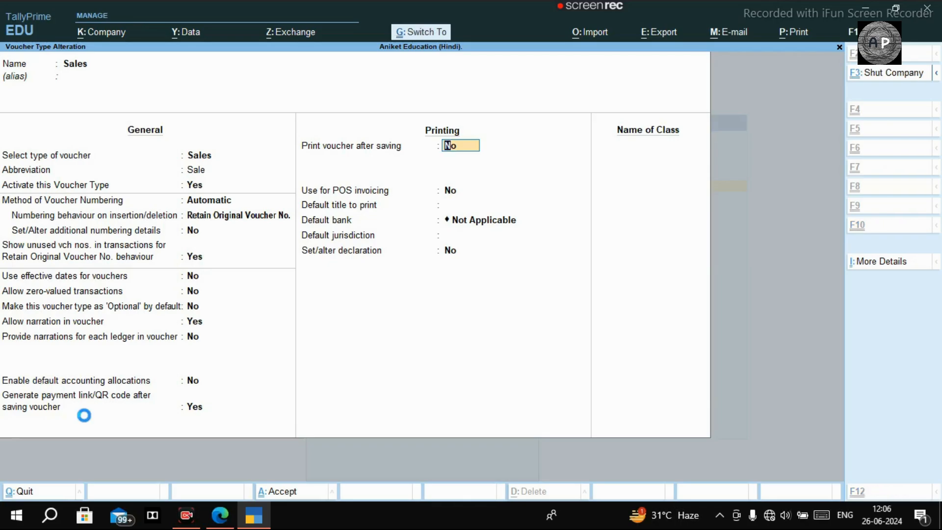
key("ctrl+a")
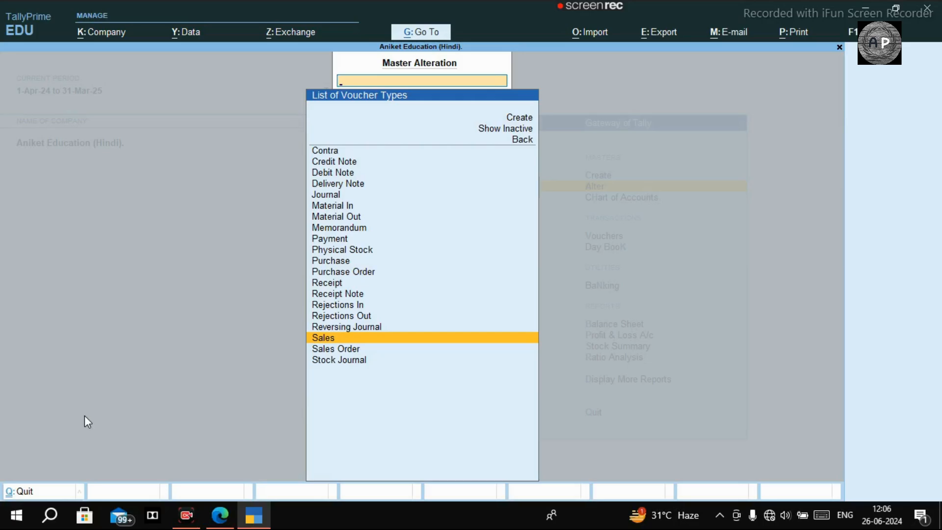
key("Escape")
Step: Start a new Sales voucher with the first customer as the party ledger
key("Up")
key("Escape")
key("Escape")
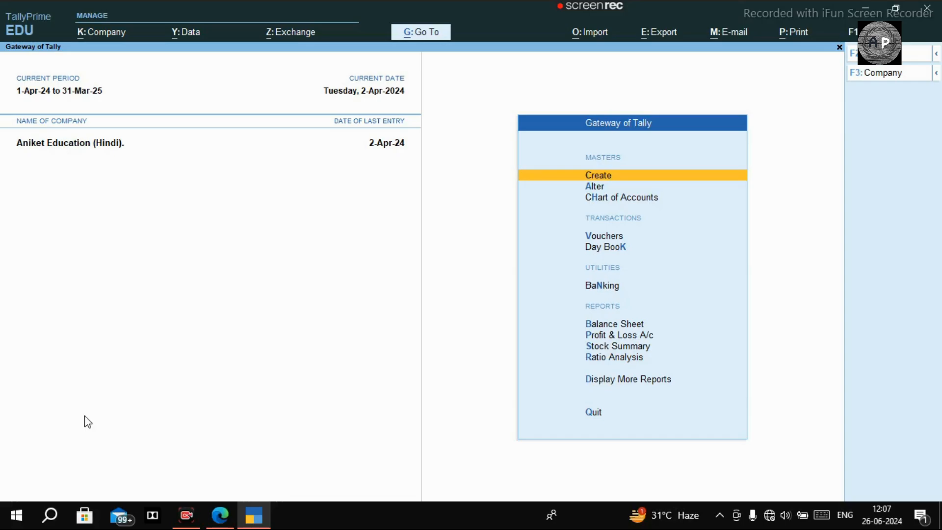
key("v")
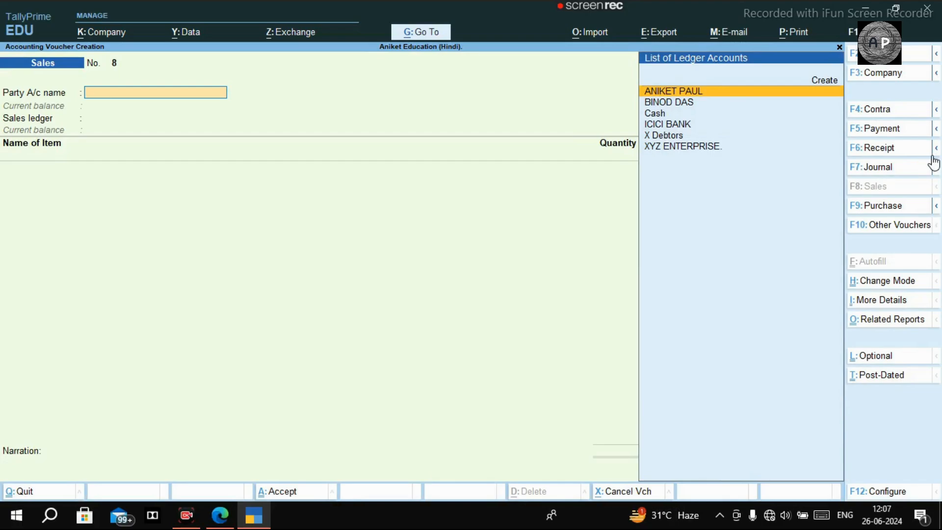
key("Return")
Step: Fill dispatch details: Dispatched through ROAD, Motor Vehicle No. BY MOTOR VAN
key("Return")
key("Return")
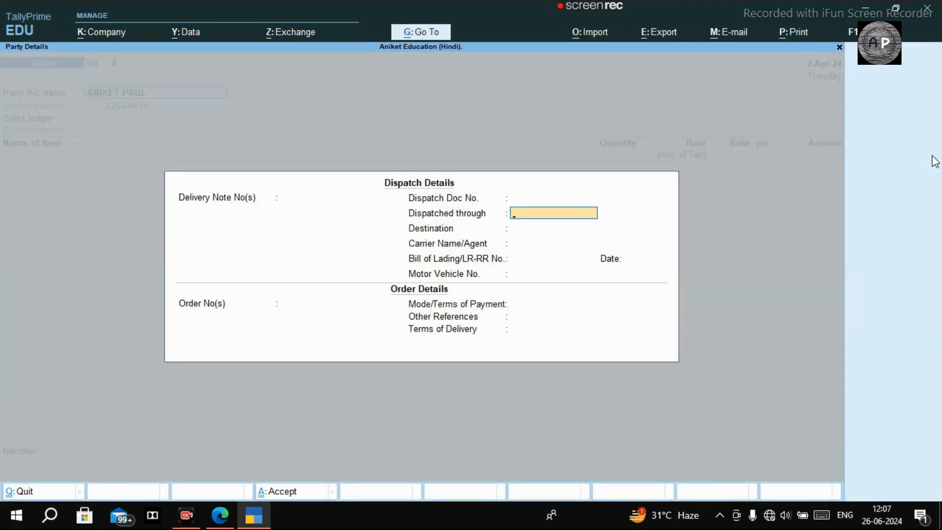
type("ROAD")
key("Return")
key("Return")
key("Return")
key("Return")
key("Return")
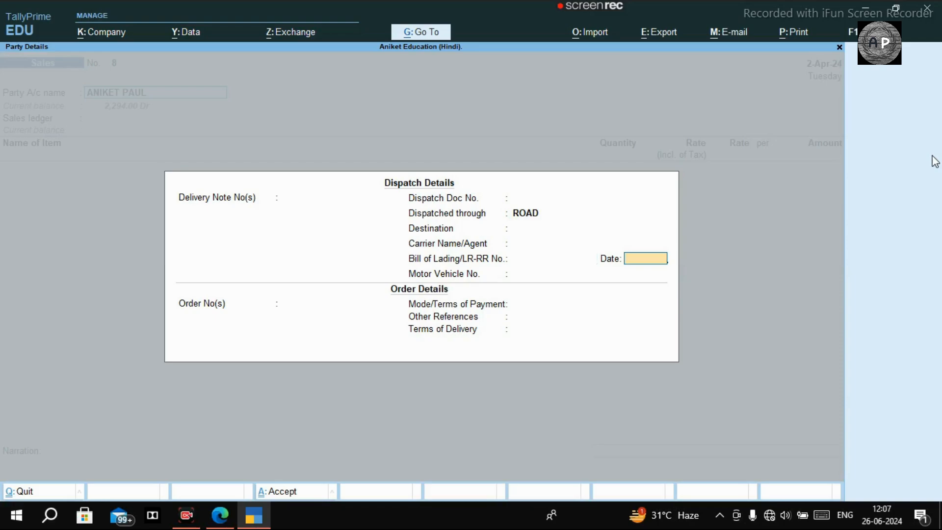
type("BY MOTOR VAN")
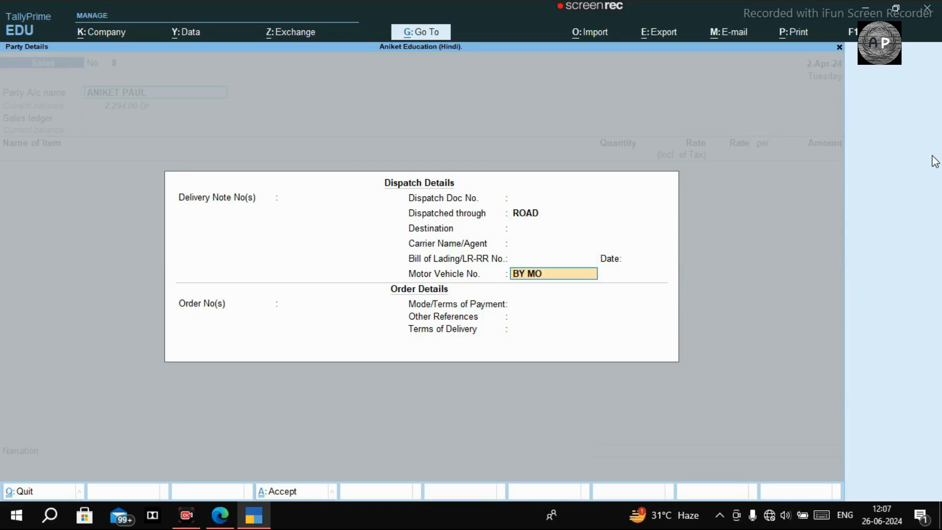
key("Return")
key("Return")
key("Return")
key("Return")
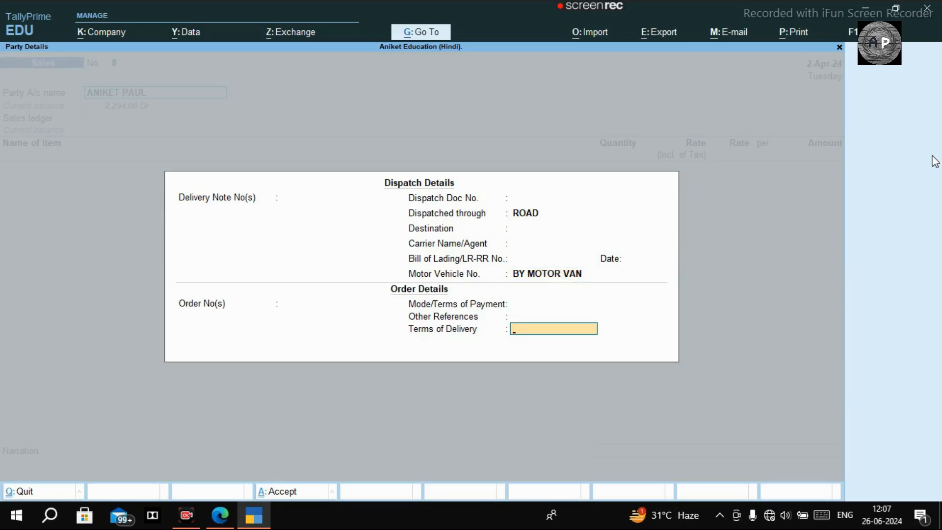
key("Return")
key("Return")
key("Return")
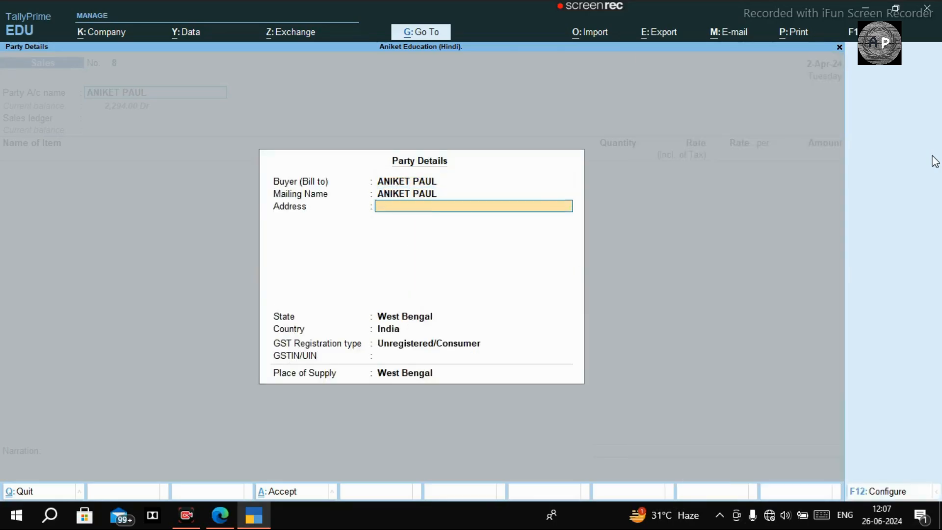
Step: Bill TMT 8MM, 26 KGS at 52.54, to SALES A/C
key("ctrl+a")
key("Return")
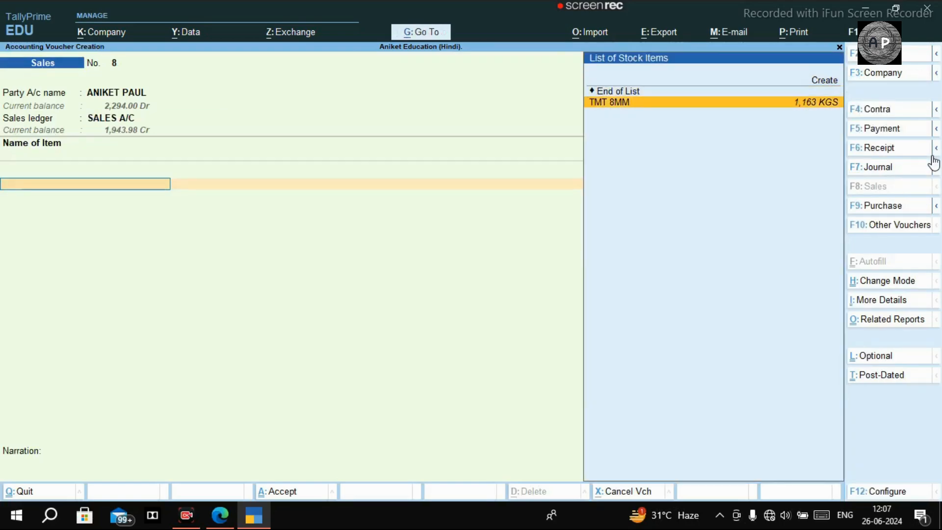
key("Return")
type("26")
key("Return")
key("Return")
key("Return")
key("Return")
key("Return")
key("Return")
key("Return")
key("Down")
Step: Add CGST and SGST of 122.94 each plus ROUND OFF for a 1,612.00 total
key("Return")
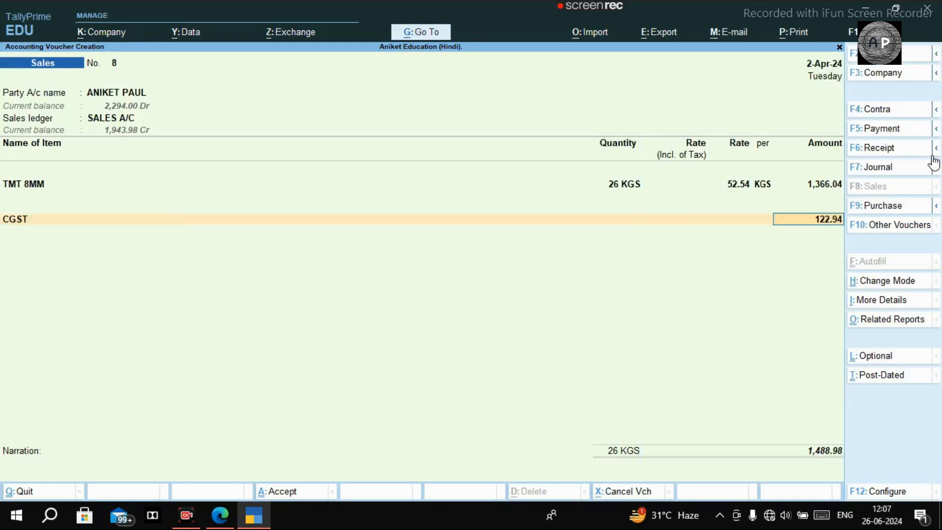
key("Return")
key("Down")
key("Down")
key("Down")
key("Down")
key("Down")
key("Down")
key("Down")
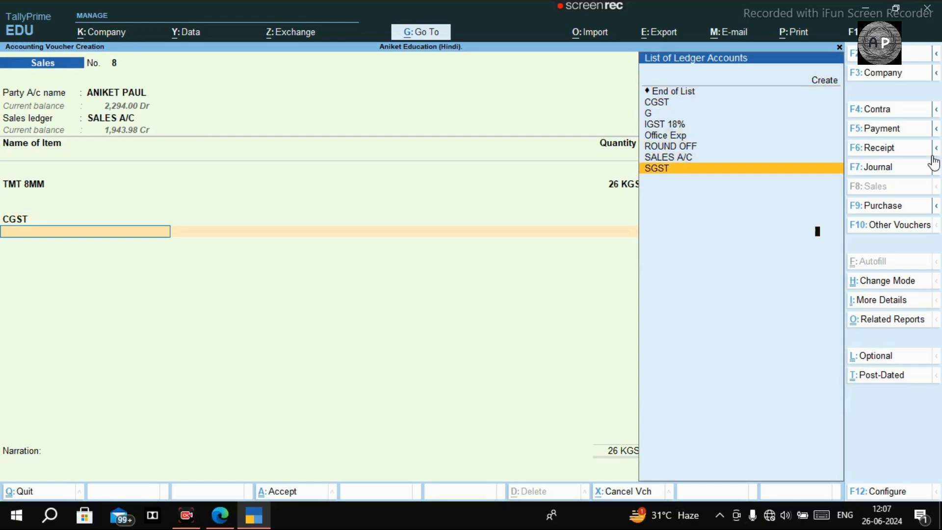
key("Return")
key("Return")
type("ROUND OFF")
key("Return")
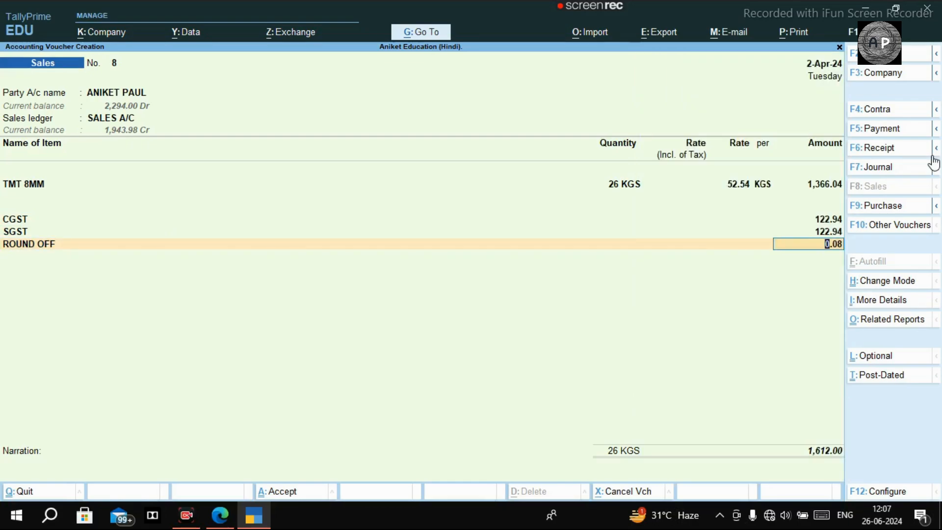
key("ctrl")
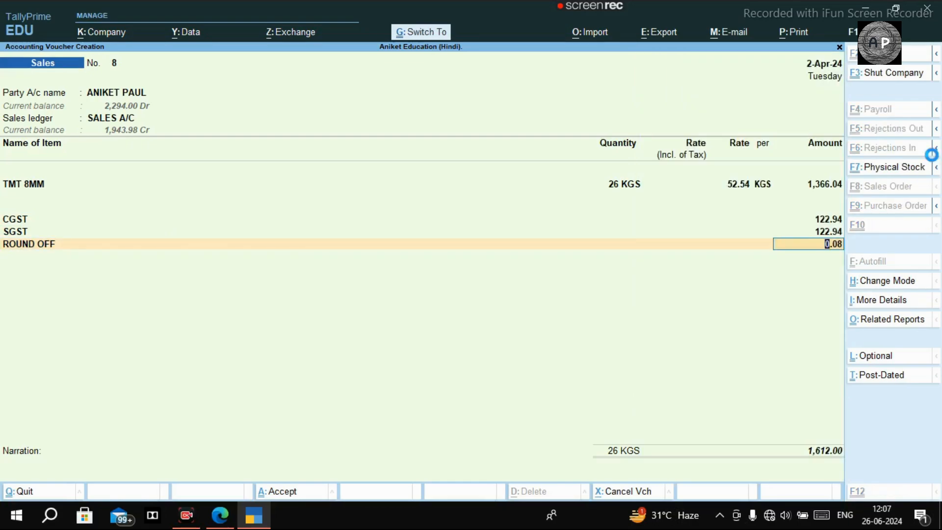
Step: Save Sales voucher No. 8 answering N to the payment link/QR prompt, then quit blank voucher No. 9
key("ctrl+a")
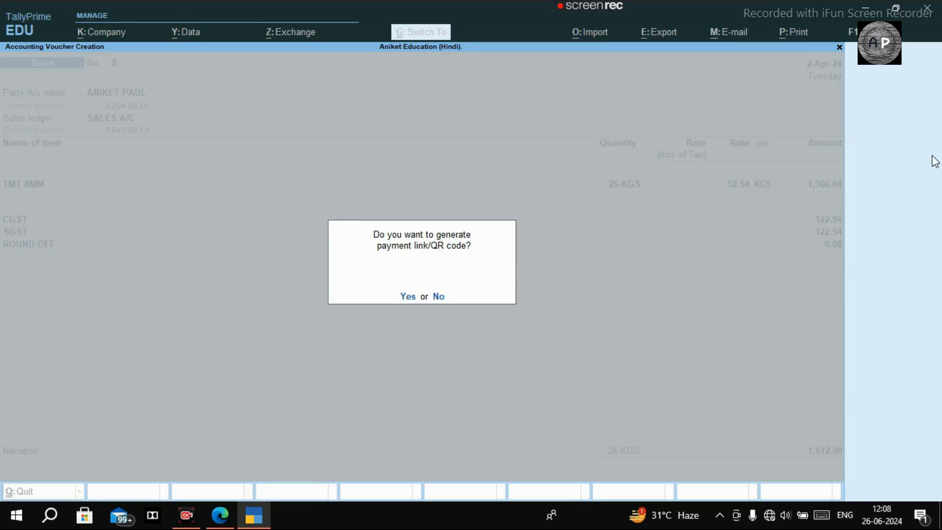
key("n")
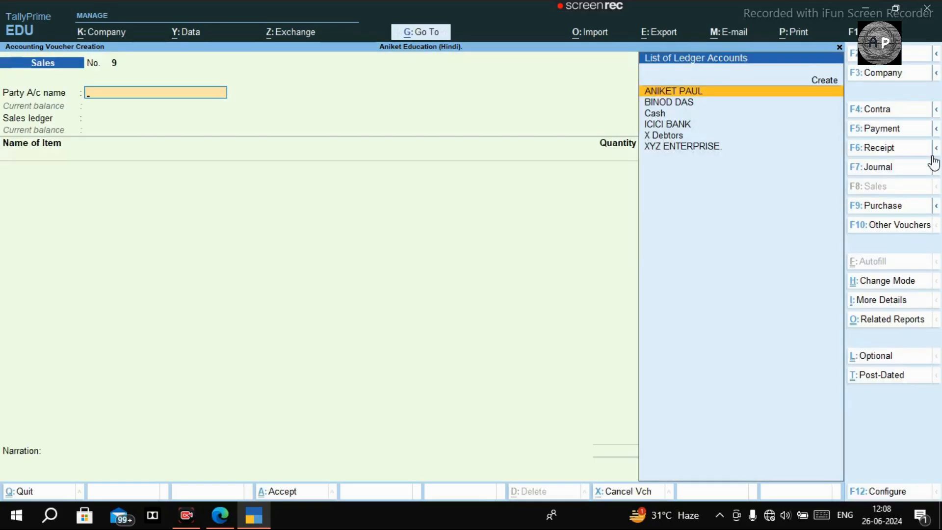
key("Escape")
key("y")
key("Escape")
key("Escape")
key("Escape")
key("Escape")
key("Escape")
key("Escape")
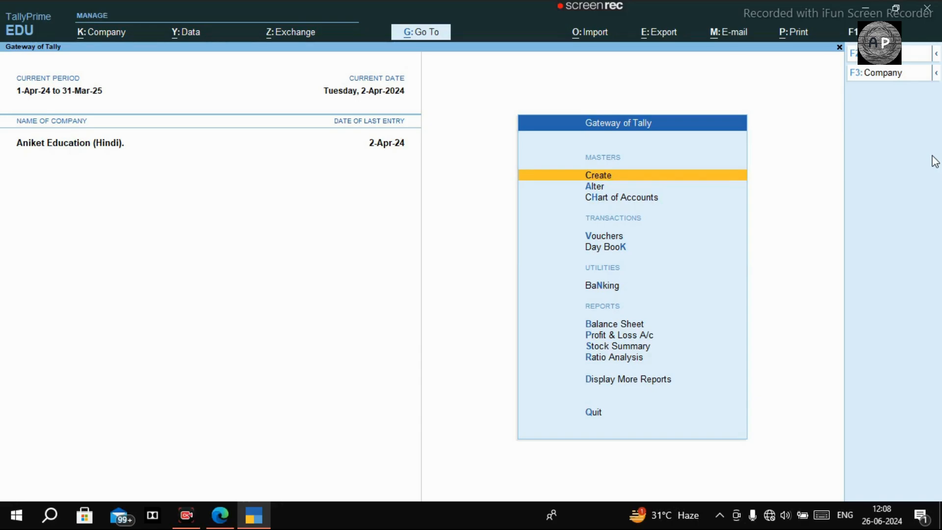
Step: Reopen Sales voucher No. 8 of 2-Apr-24 from the Day Book and bring up its print options
key("d")
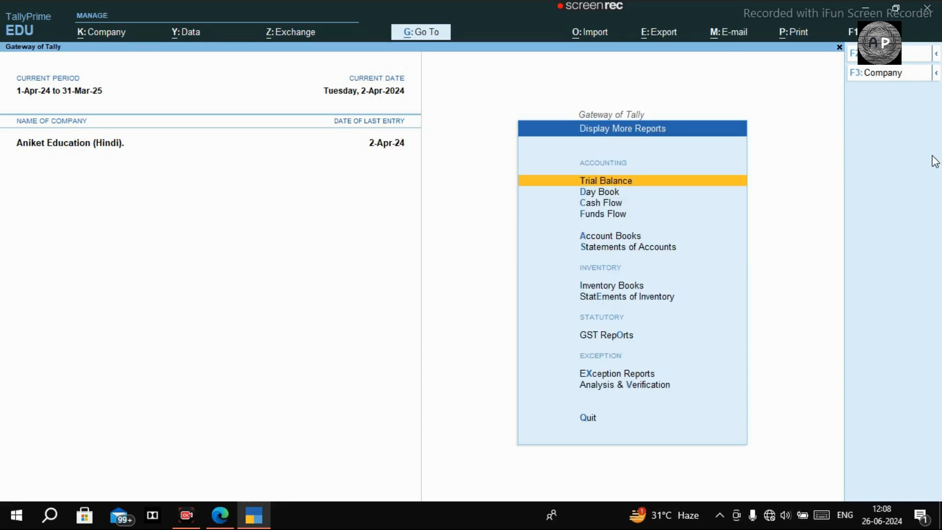
key("d")
key("Down")
key("Down")
key("Down")
key("Down")
key("Down")
key("Down")
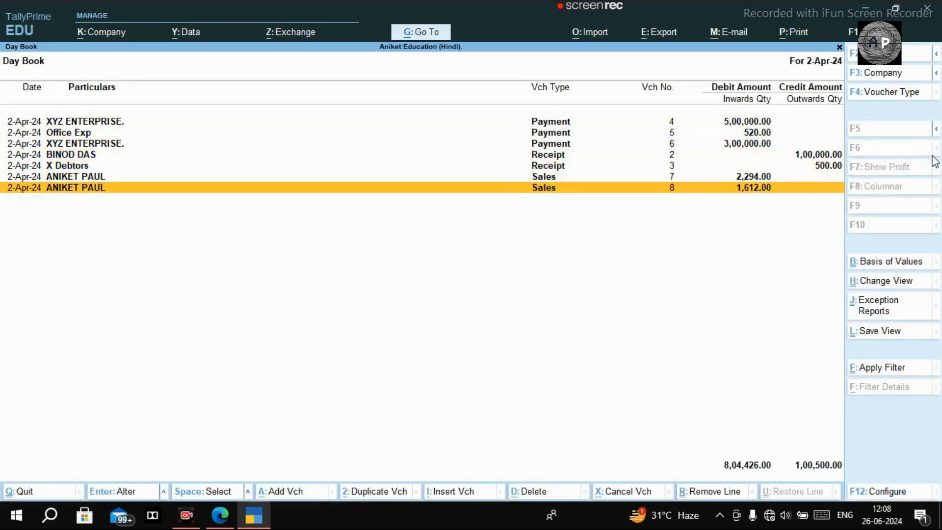
key("Return")
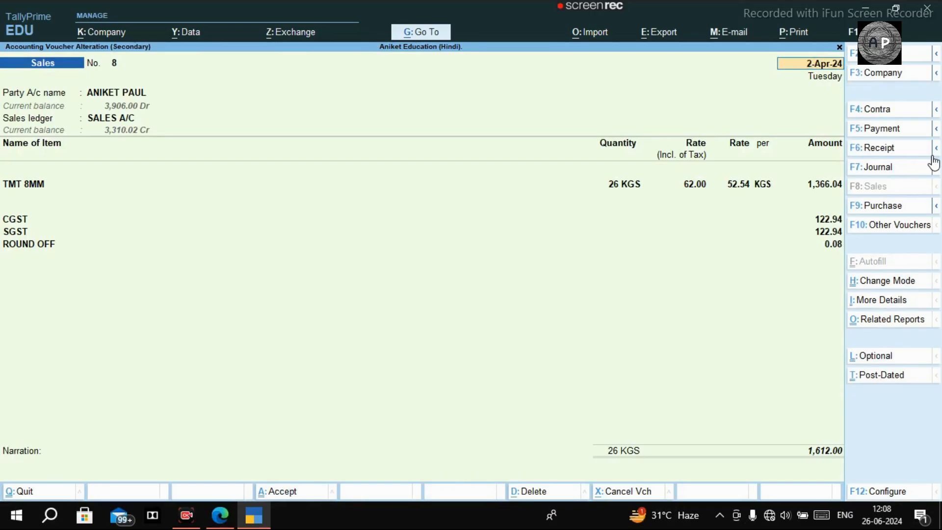
key("ctrl")
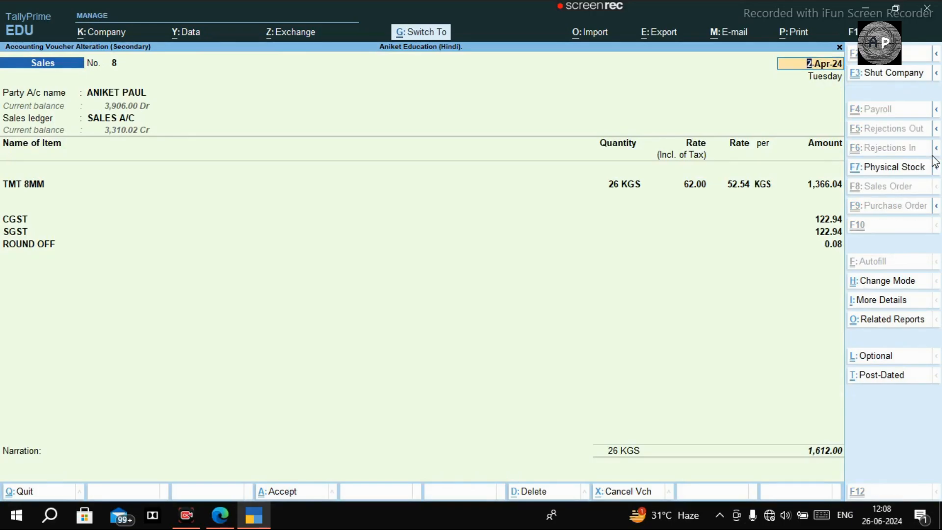
key("ctrl+p")
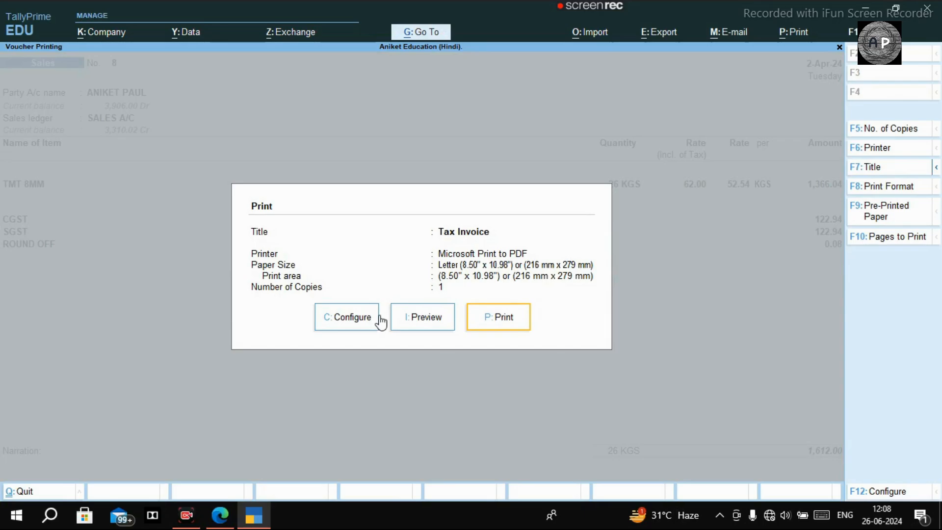
Step: In the print configuration, set Method of Payment Request, first to Not Applicable
left_click(377, 319)
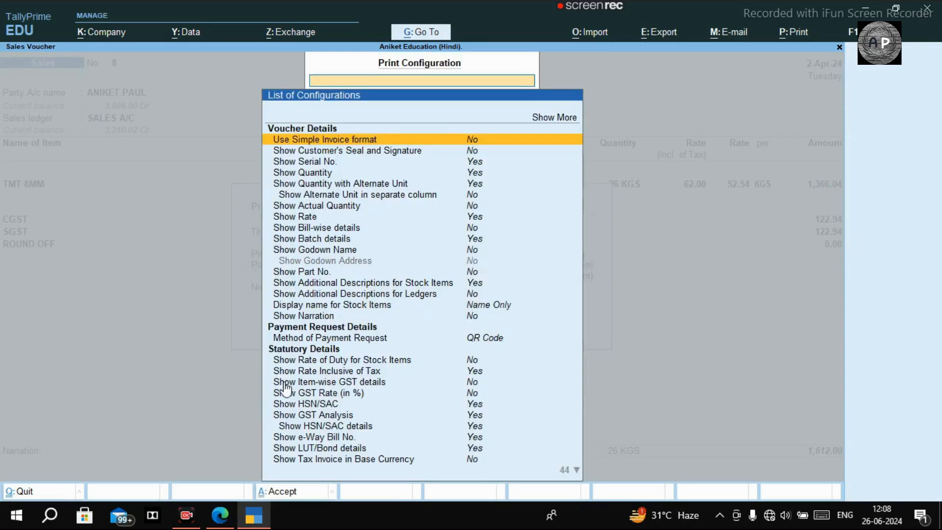
key("Down")
key("Down")
key("Down")
key("Down")
key("Down")
key("Down")
key("Down")
key("Down")
key("Down")
key("Down")
key("Down")
key("Down")
key("Down")
key("Down")
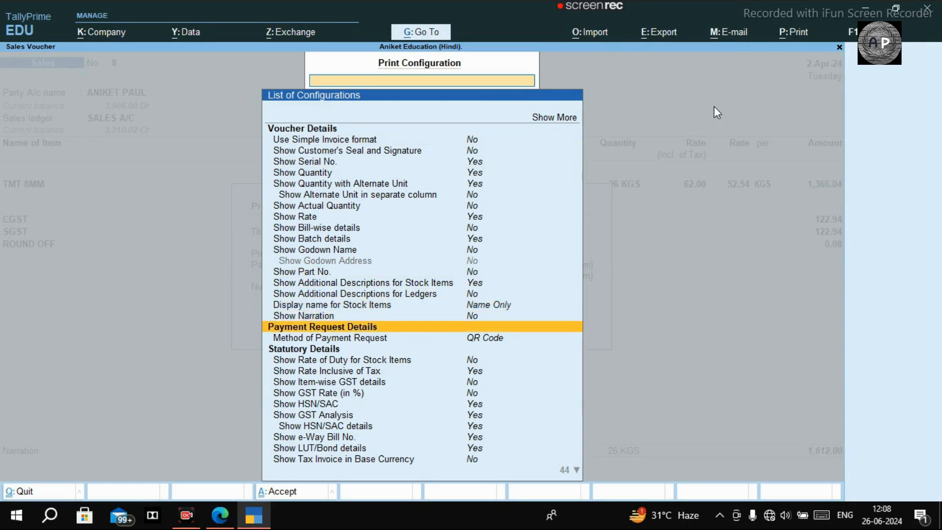
key("Down")
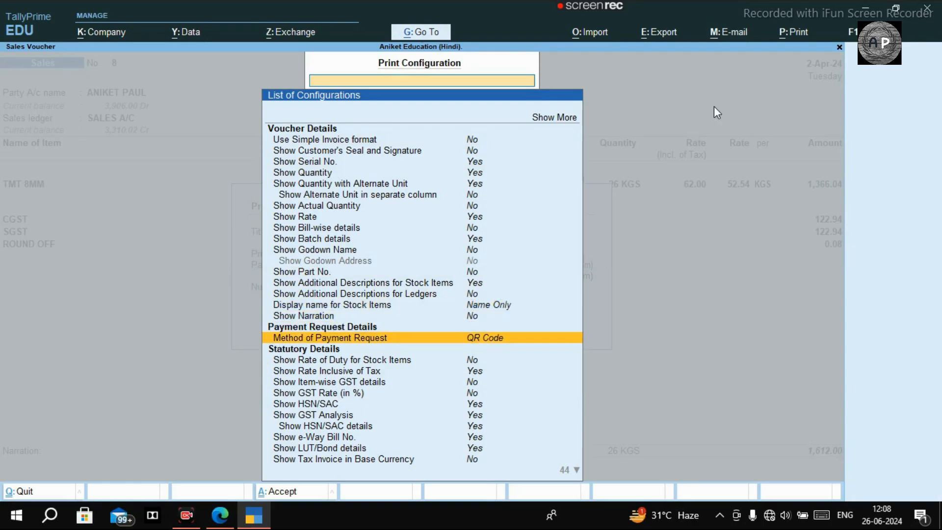
key("Return")
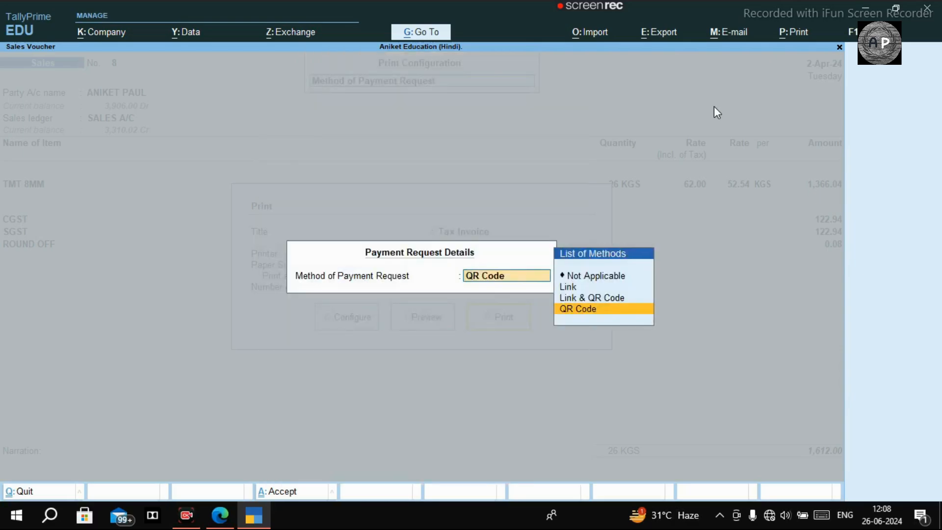
key("Up")
key("Up")
key("Up")
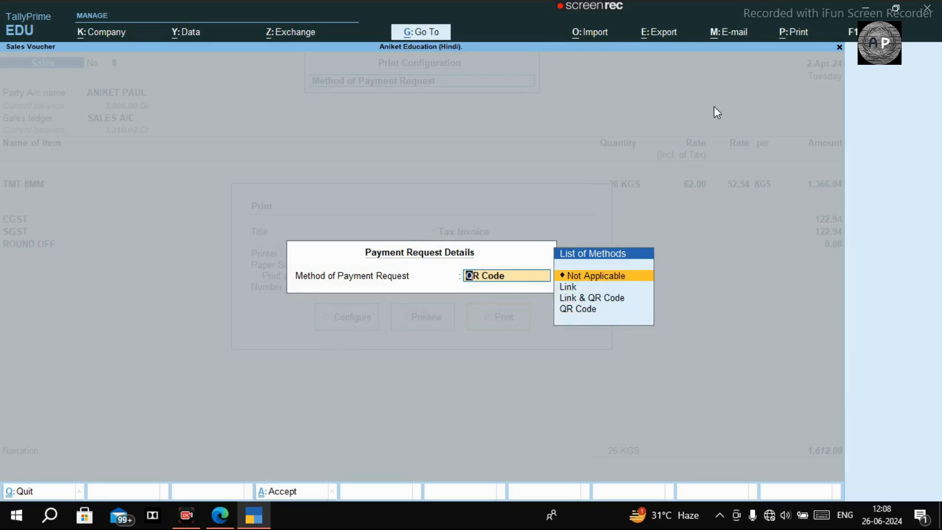
key("Return")
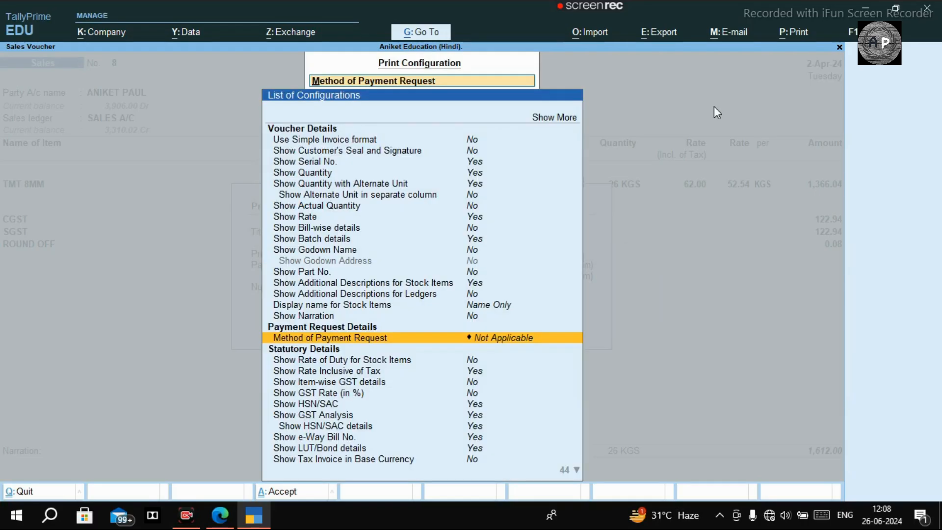
Step: Change Method of Payment Request to QR Code, accept the configuration and leave printing
key("Return")
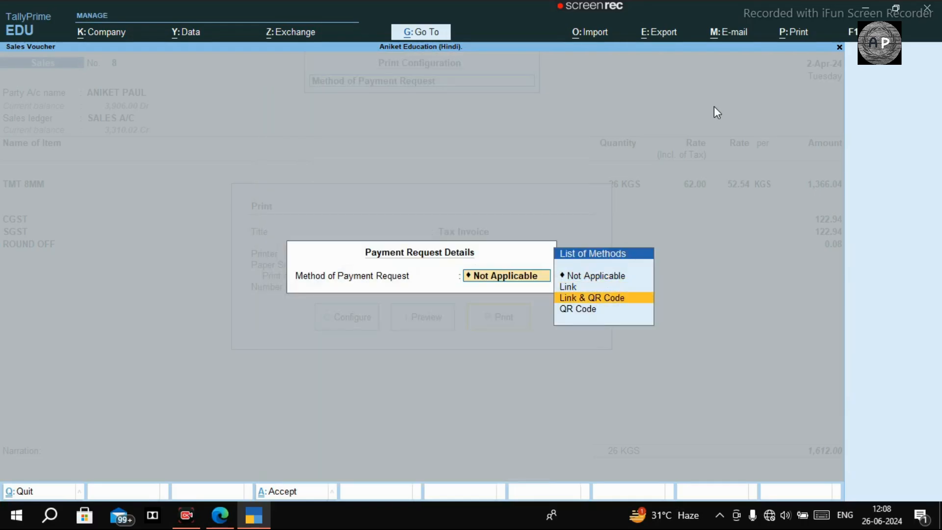
key("Down")
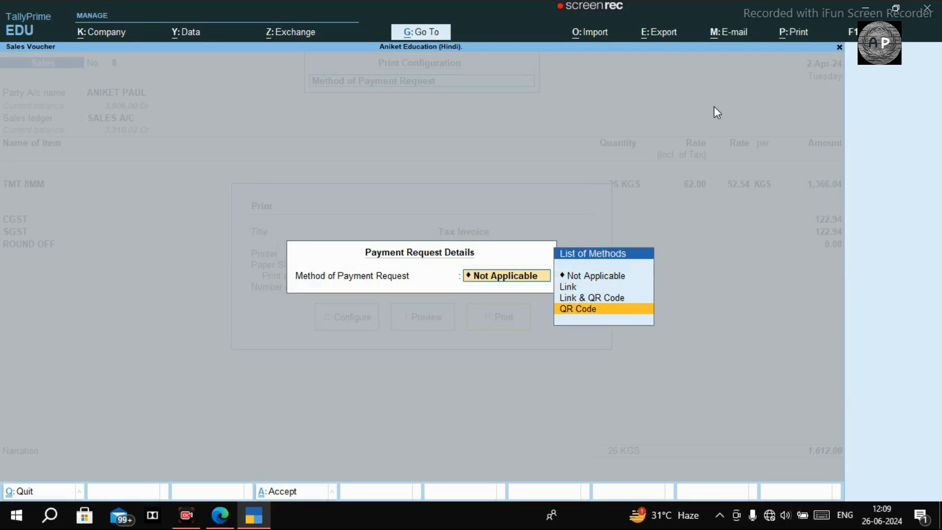
key("Up")
key("Up")
key("Down")
key("Down")
key("Return")
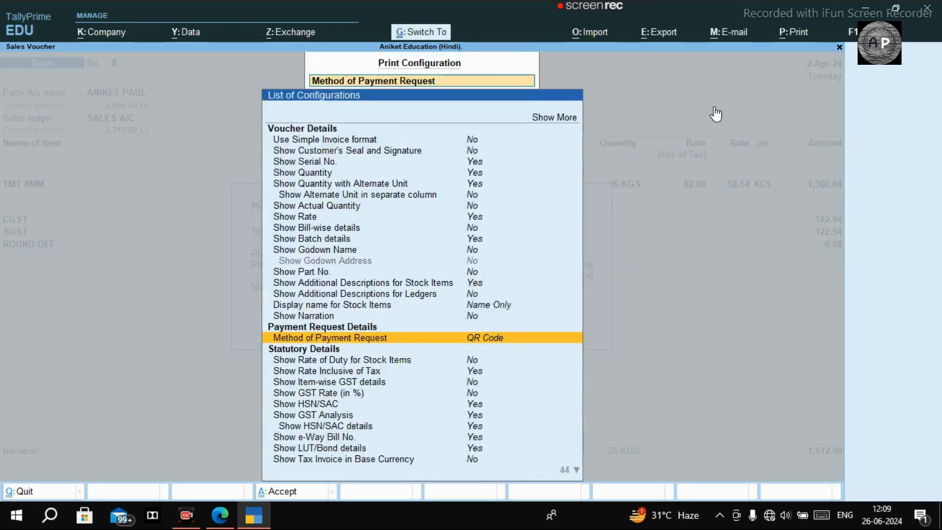
key("ctrl+a")
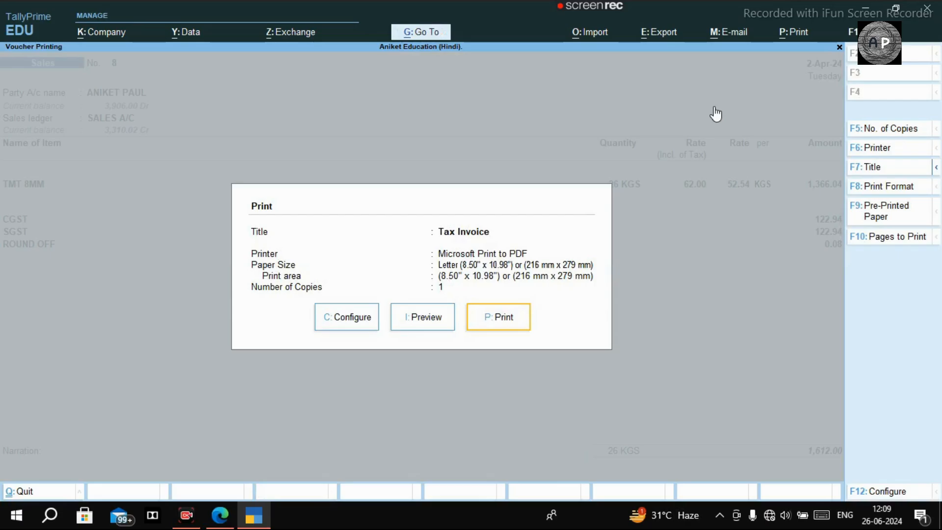
key("Escape")
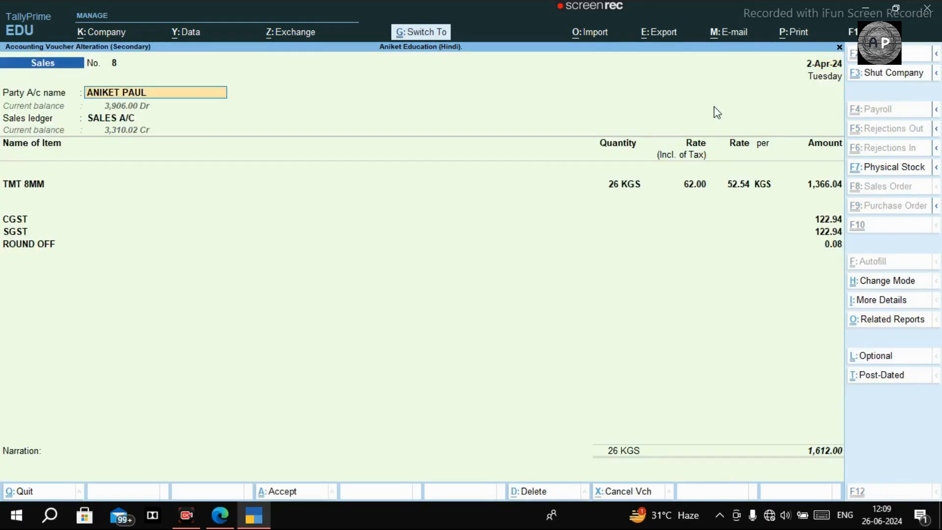
Step: Save altered Sales voucher No. 8 and agree to generate a payment link/QR code
key("ctrl+a")
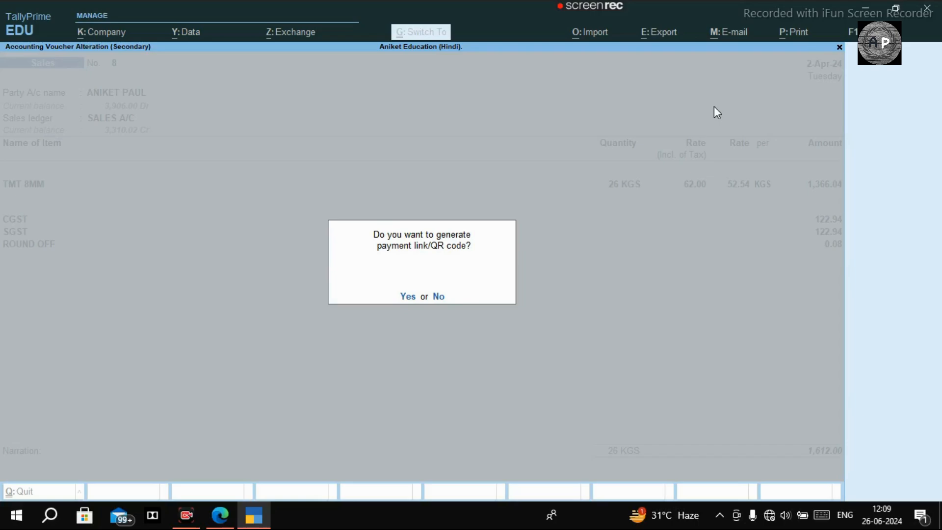
key("y")
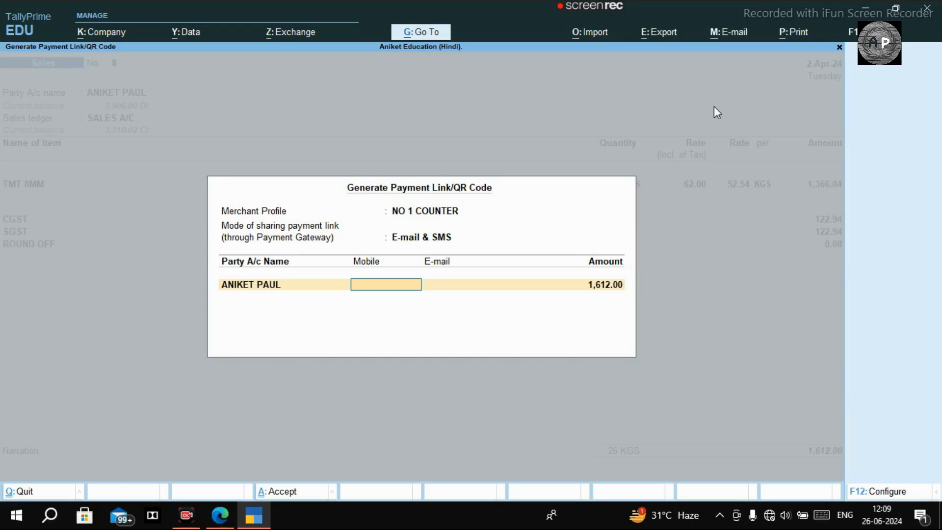
Step: Enter the customer's mobile number and e-mail, change the amount to 612, then view EDUCATION.pdf in Edge
key("Return")
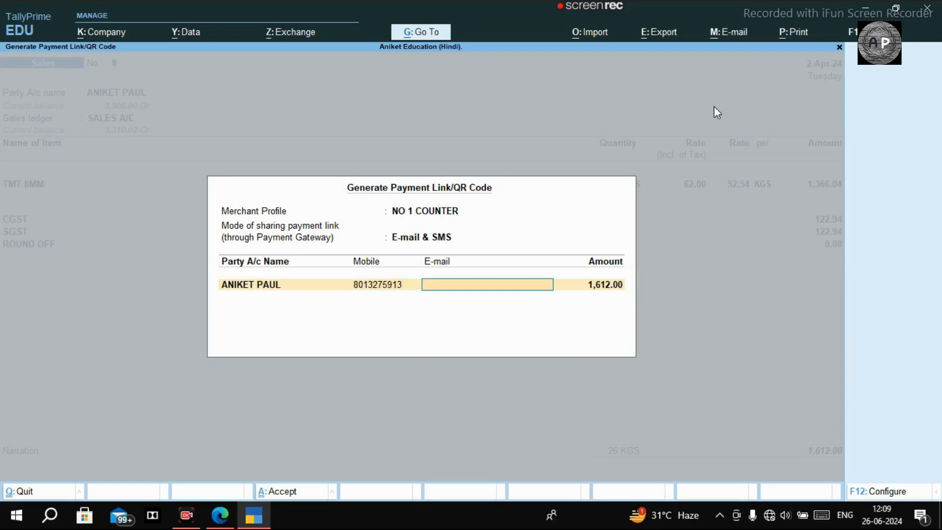
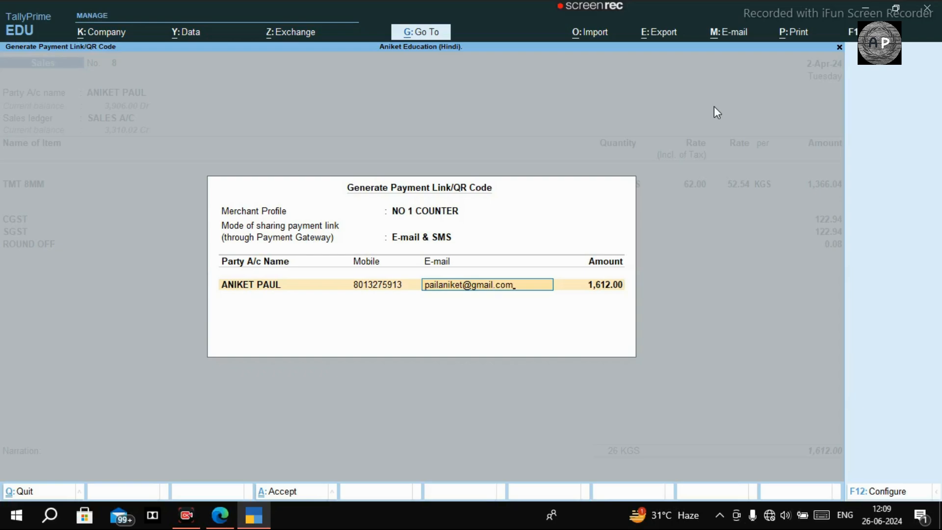
key("Return")
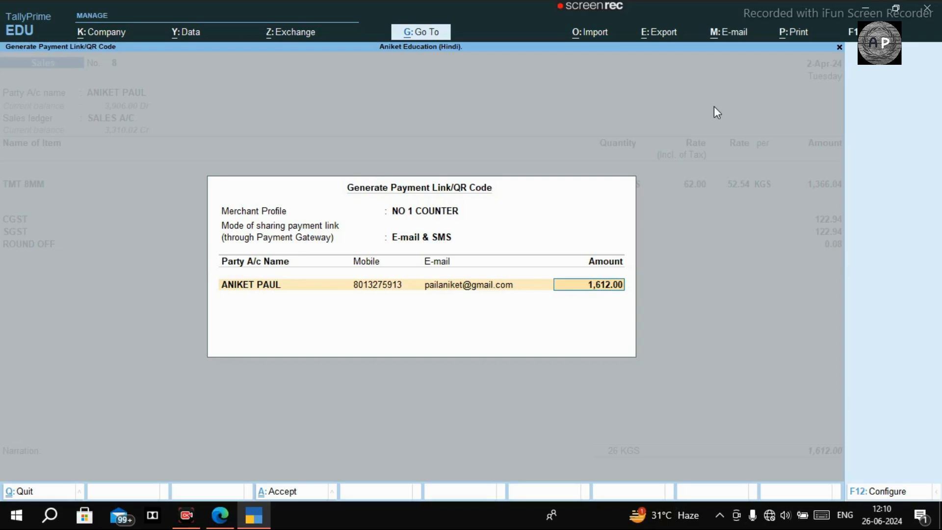
type("612")
key("Return")
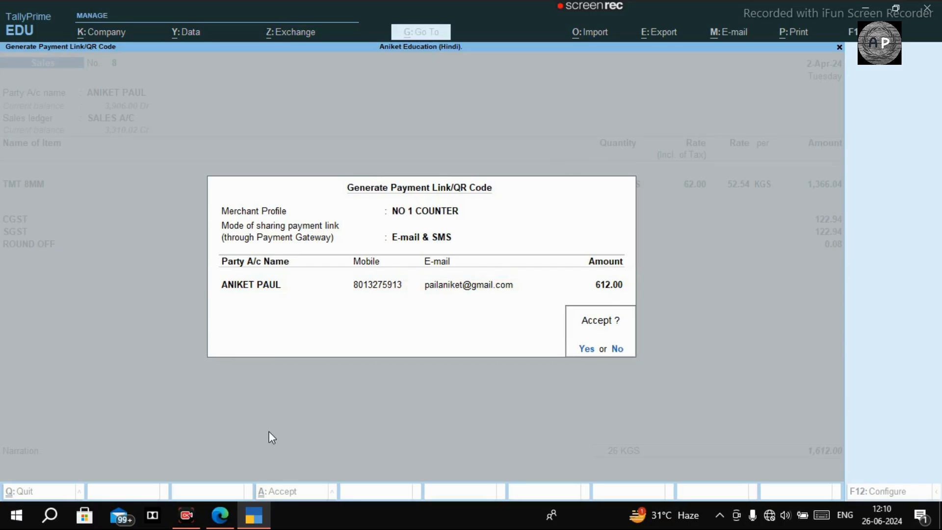
left_click(221, 515)
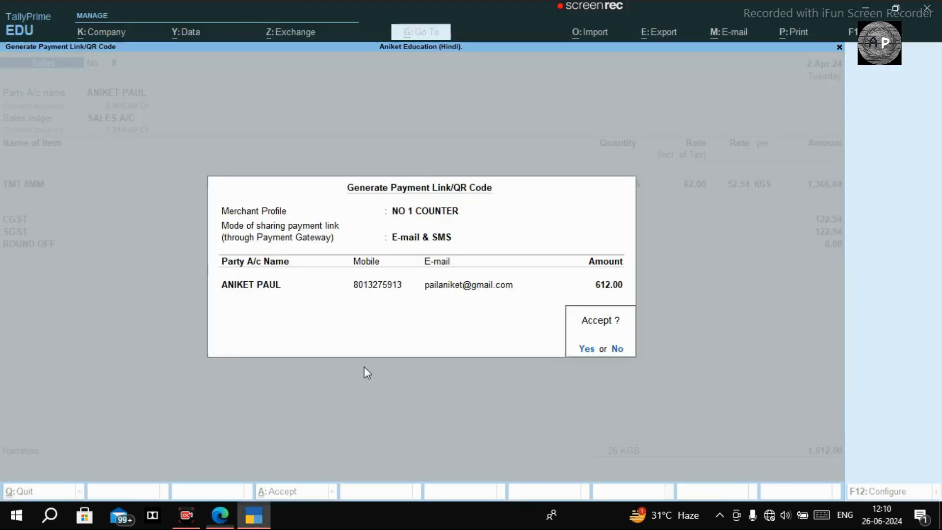
Step: Check the scan-to-pay QR code on EDUCATION.pdf, then return to TallyPrime
left_click(254, 515)
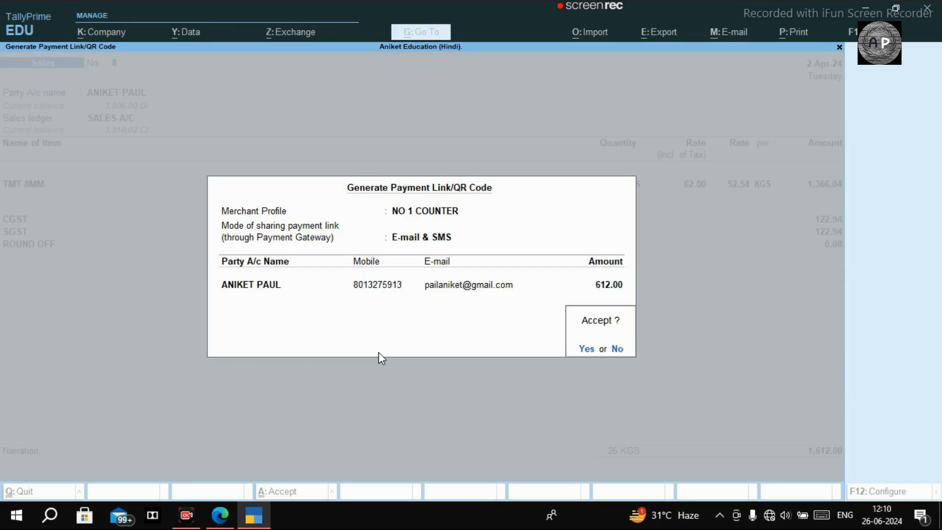
Step: Abandon the payment link entry and quit back to the Gateway of Tally
key("Escape")
key("Escape")
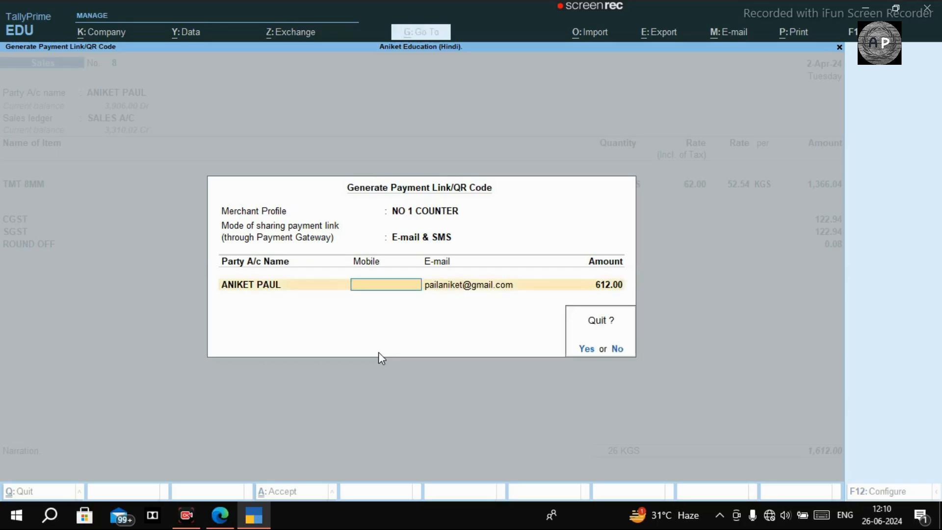
key("y")
key("Escape")
key("Escape")
key("n")
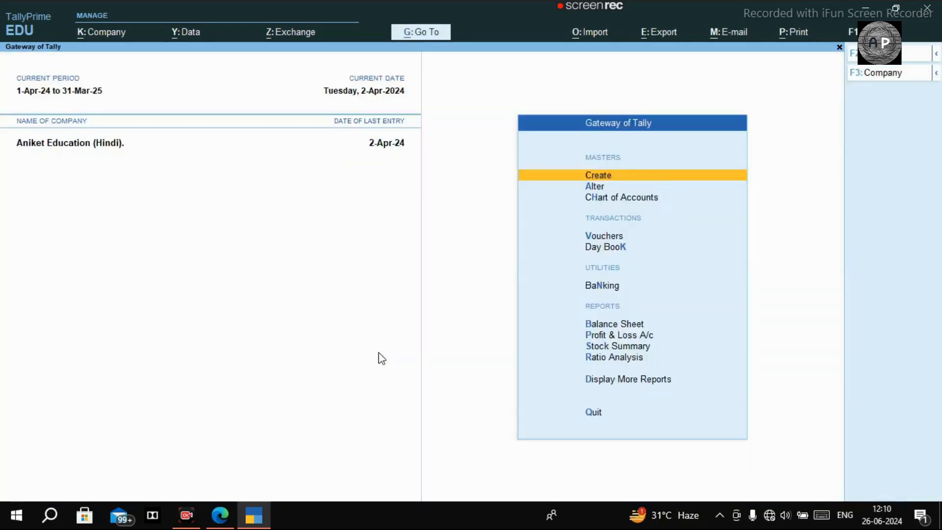
Step: In Company Features, keep payment requests enabled and reopen the NO 1 COUNTER PayU merchant profile
key("alt+k")
key("Down")
key("Down")
key("Down")
key("Down")
key("Down")
key("Down")
key("Down")
key("Down")
key("Down")
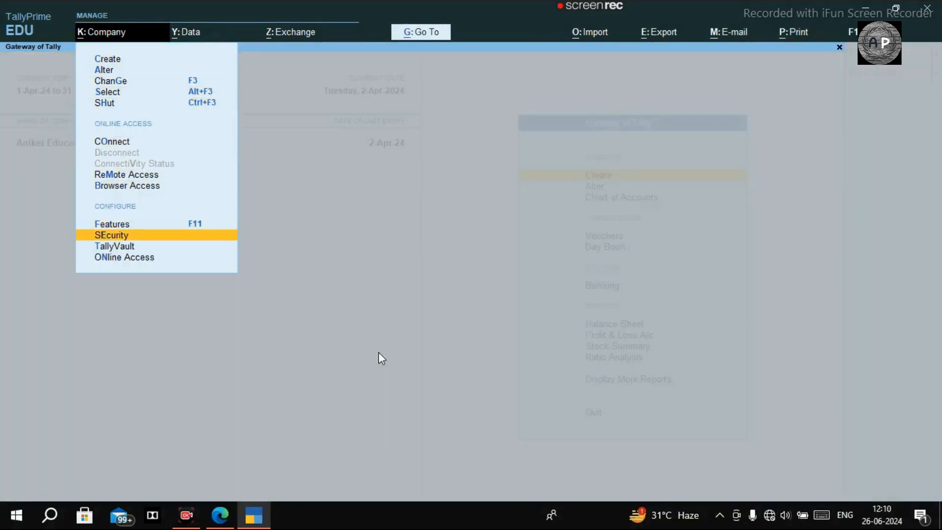
key("Up")
key("Return")
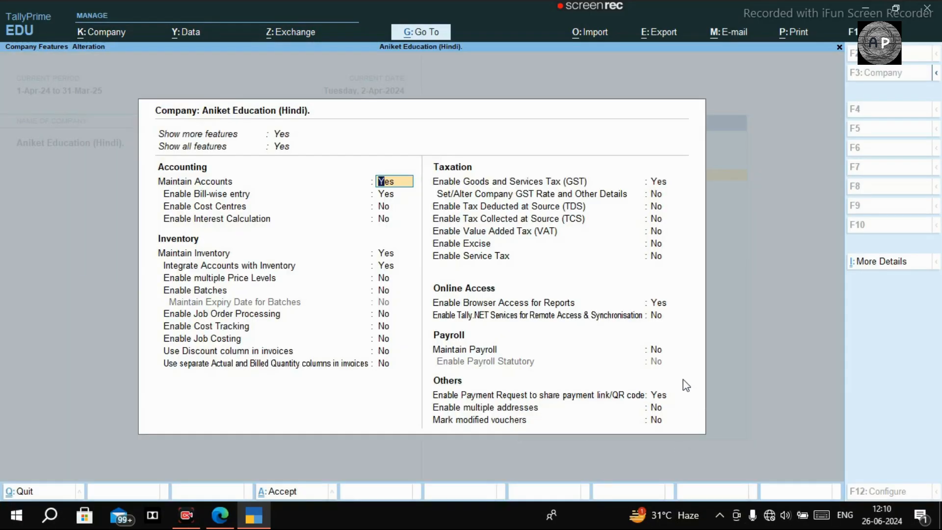
left_click(661, 396)
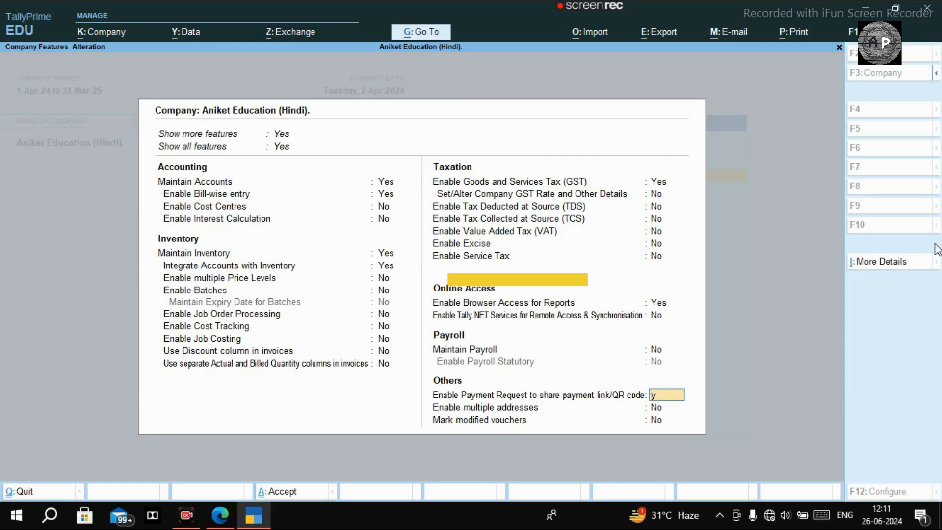
key("Return")
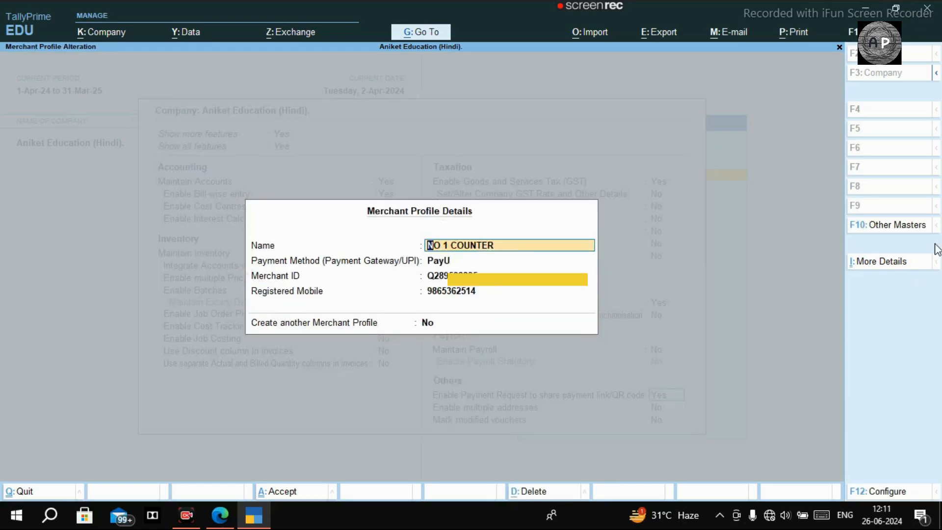
key("Return")
key("Return")
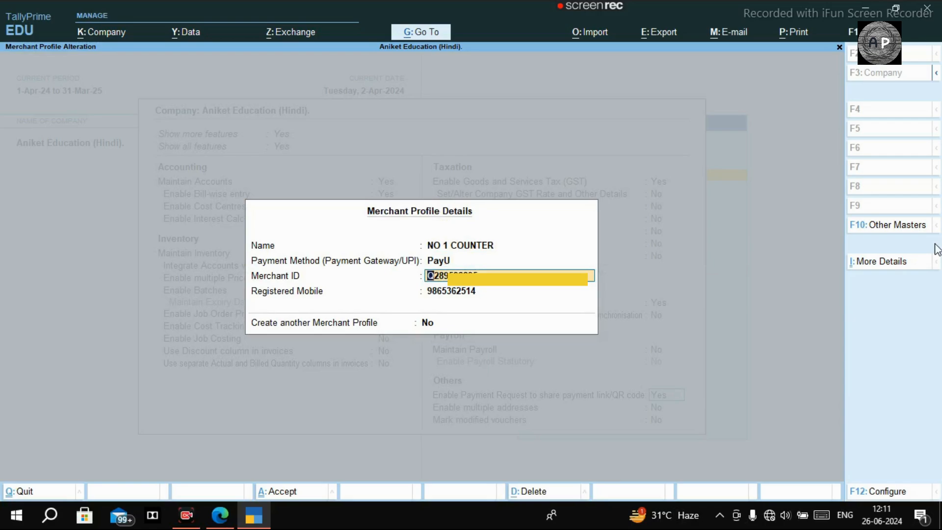